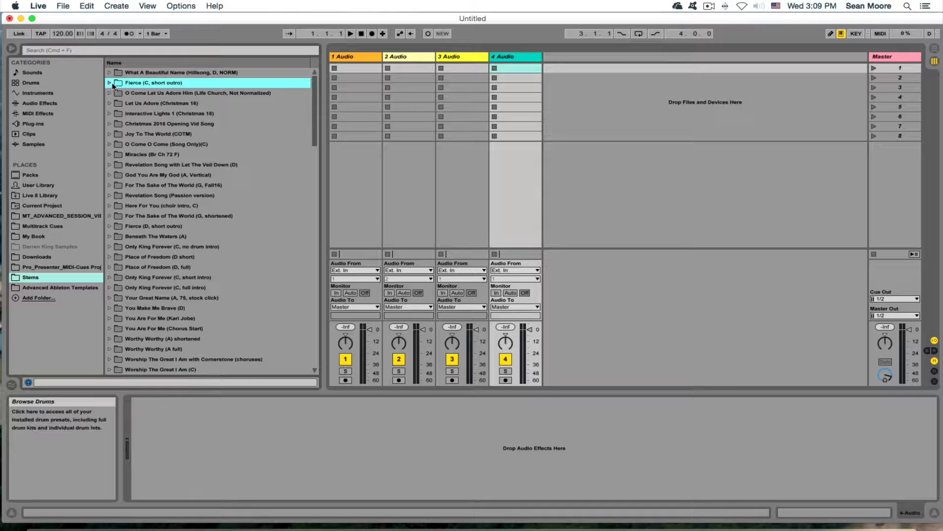
Step: Check the Fierce stems folder and look up Fierce's tempo in the song database
click(108, 83)
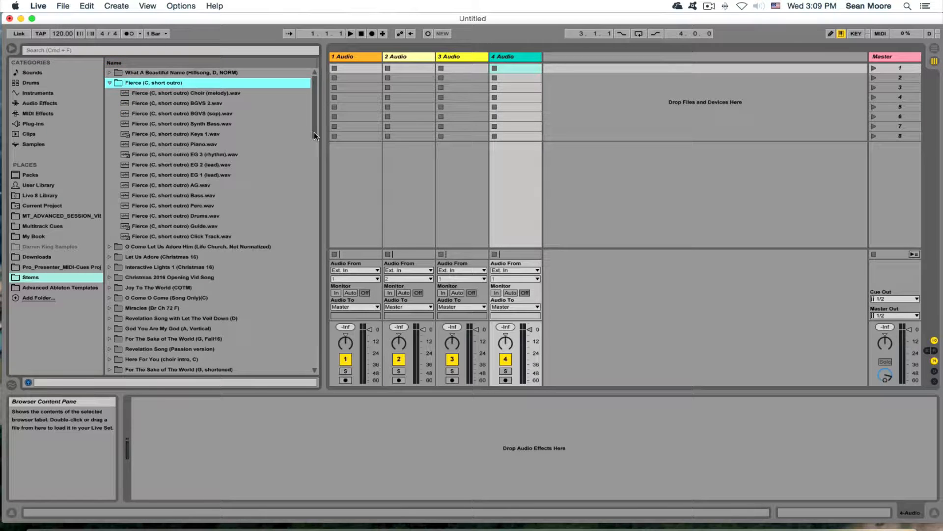
click(109, 83)
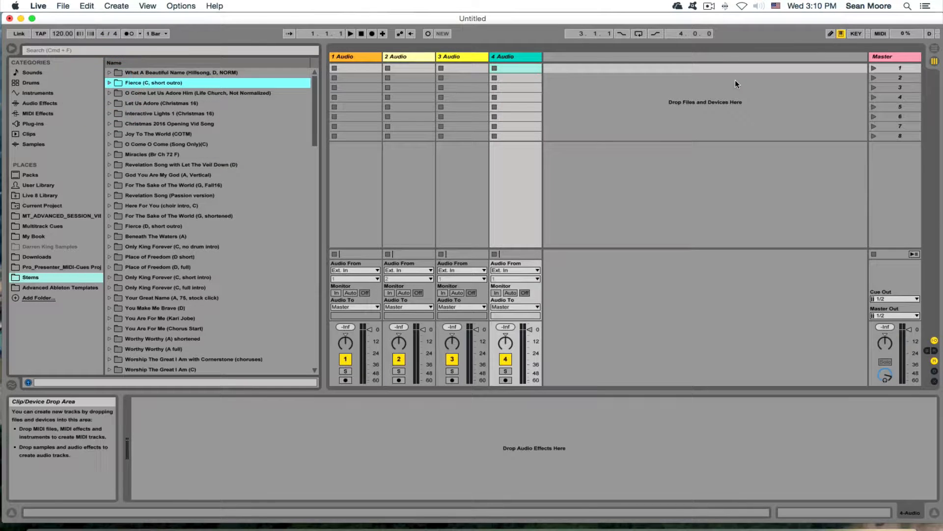
click(894, 71)
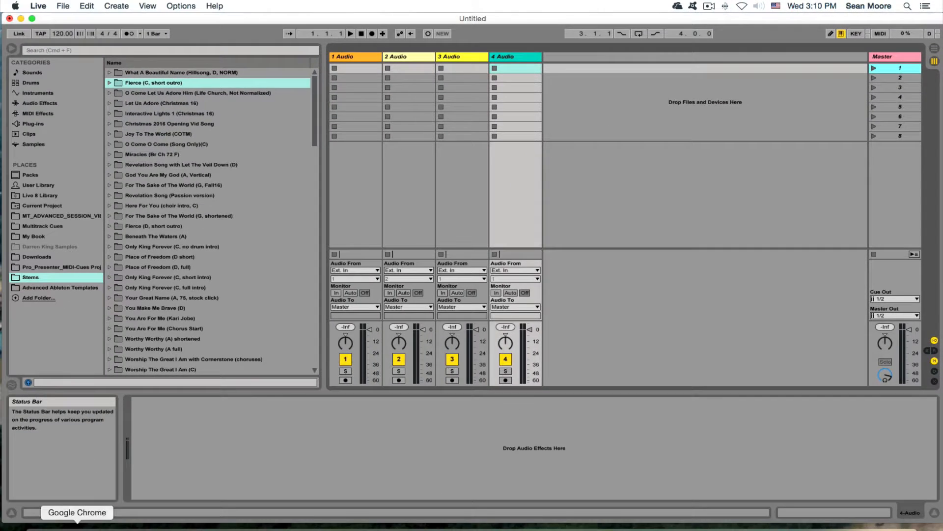
click(77, 526)
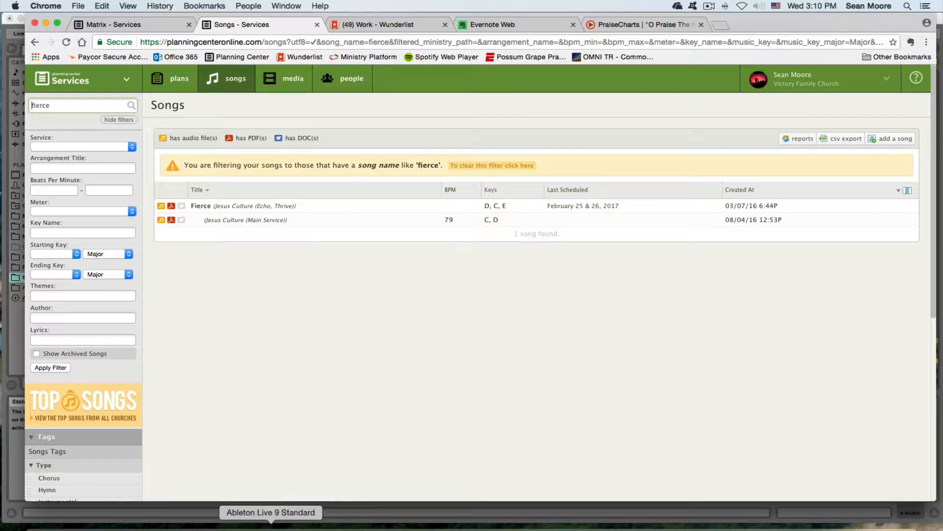
click(271, 526)
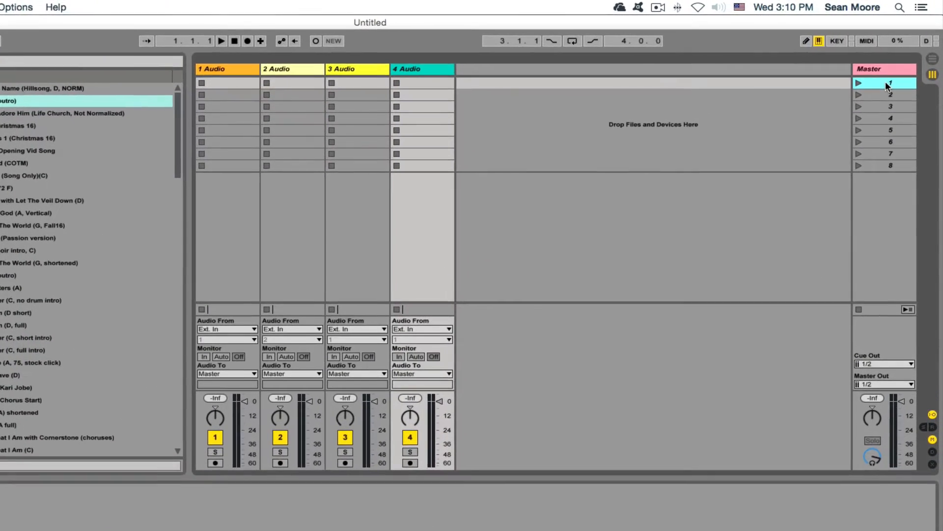
Step: Rename the first scene 'Fierce 79bpm 4/4' and widen the Master column to show it
right_click(888, 86)
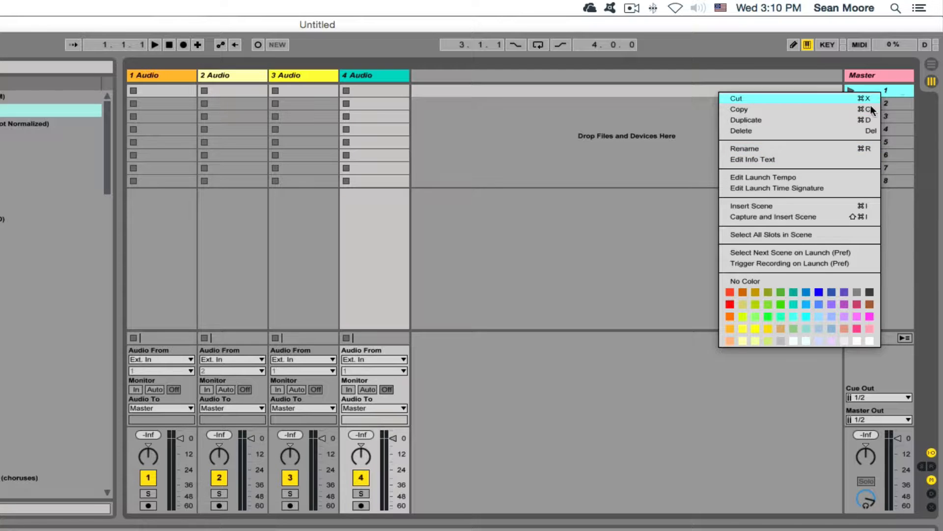
click(895, 91)
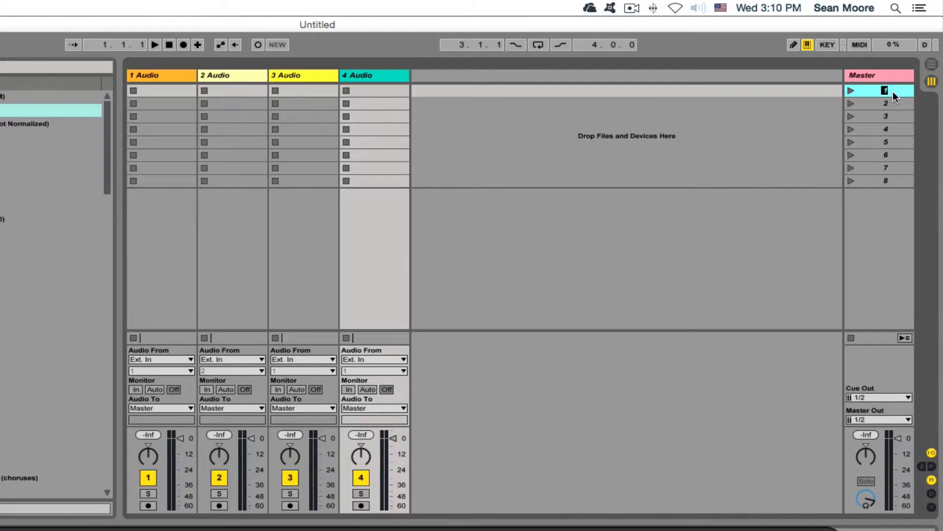
text(79bpm)
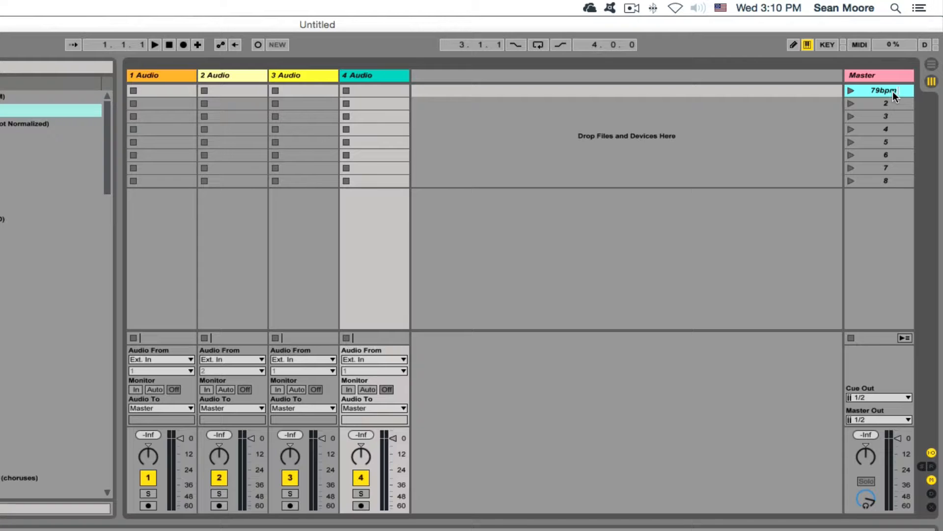
text( 4/4)
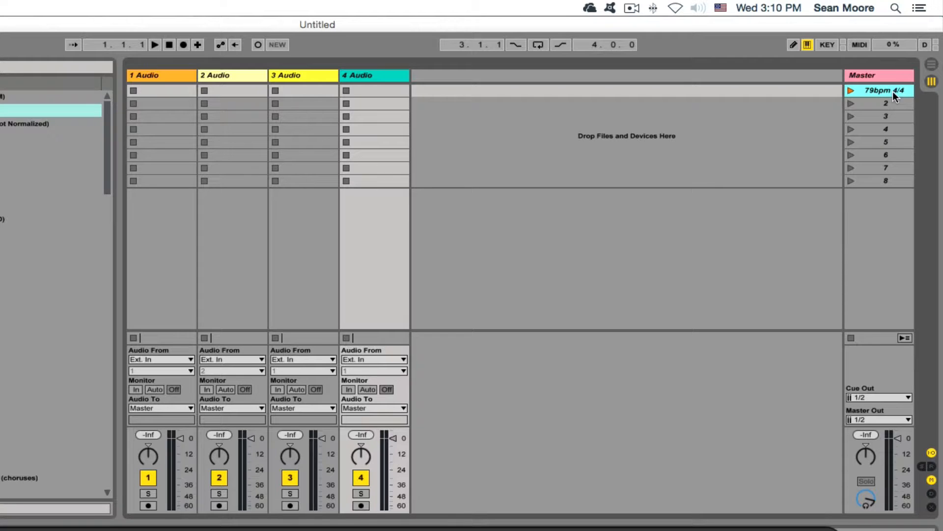
key(super+r)
text(Fierce)
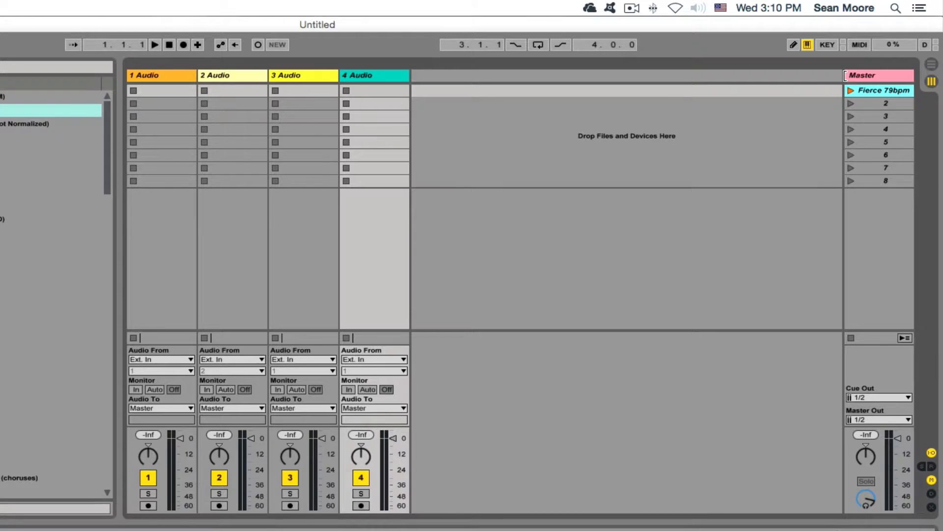
drag(844, 73, 773, 74)
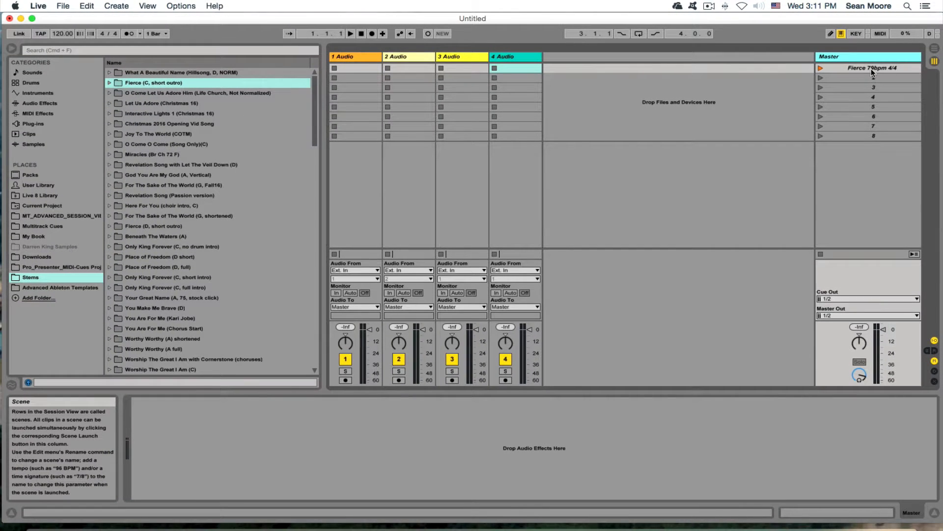
click(805, 91)
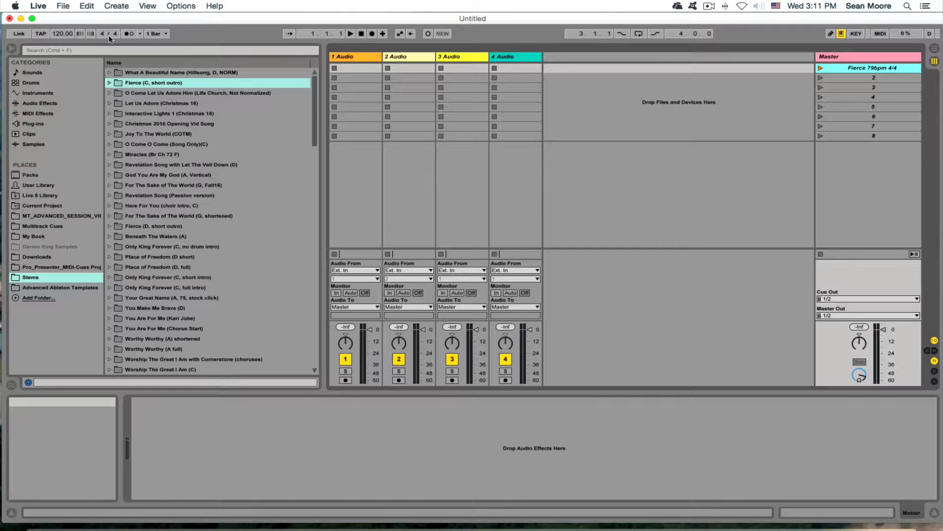
Step: Check the What A Beautiful Name stems, then name scene 2 'Beautiful Name 68bpm 4/4'
click(858, 79)
click(109, 72)
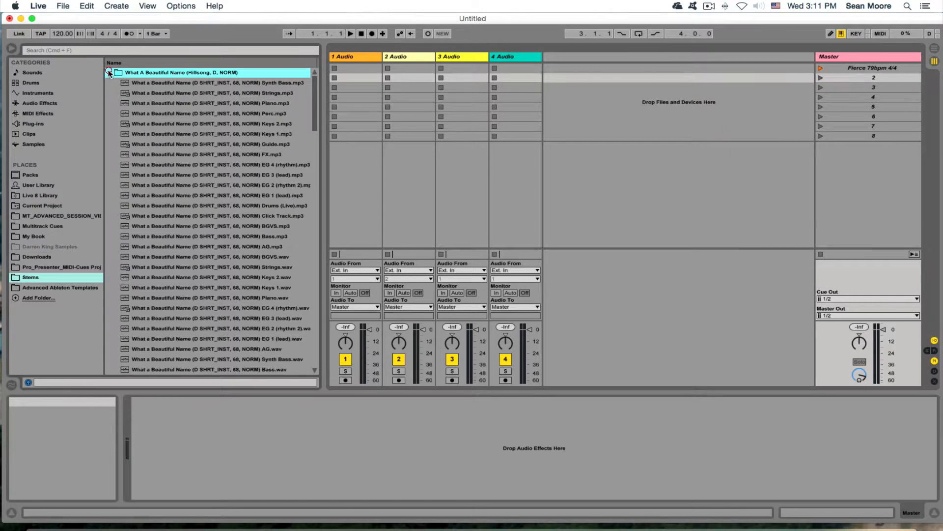
click(109, 73)
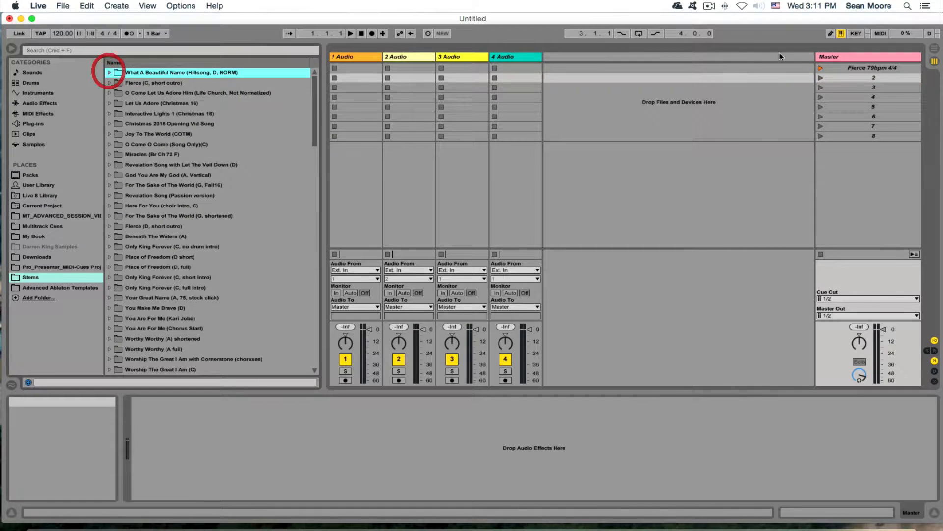
click(875, 78)
key(super+r)
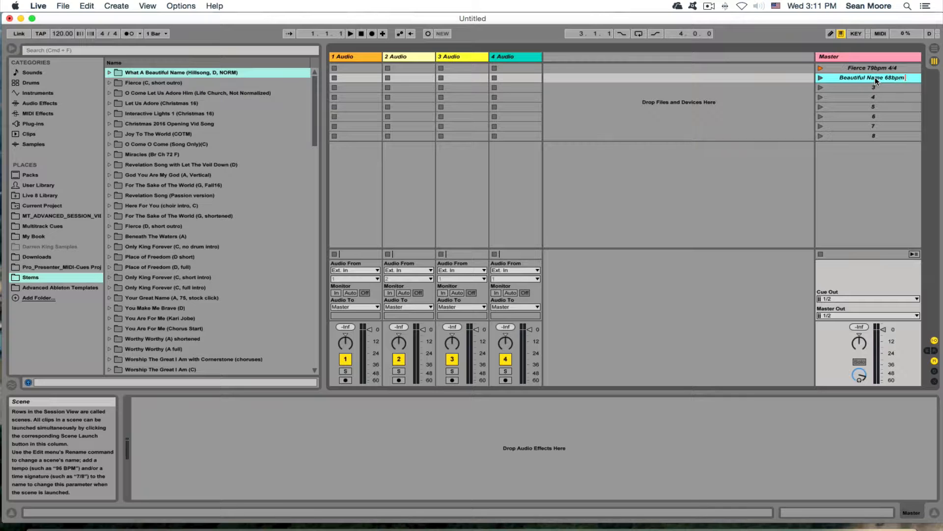
text(Beautiful Name 68bpm 4/4)
key(Return)
Step: Select the Fierce 79bpm 4/4 scene and bring up its options menu
click(856, 93)
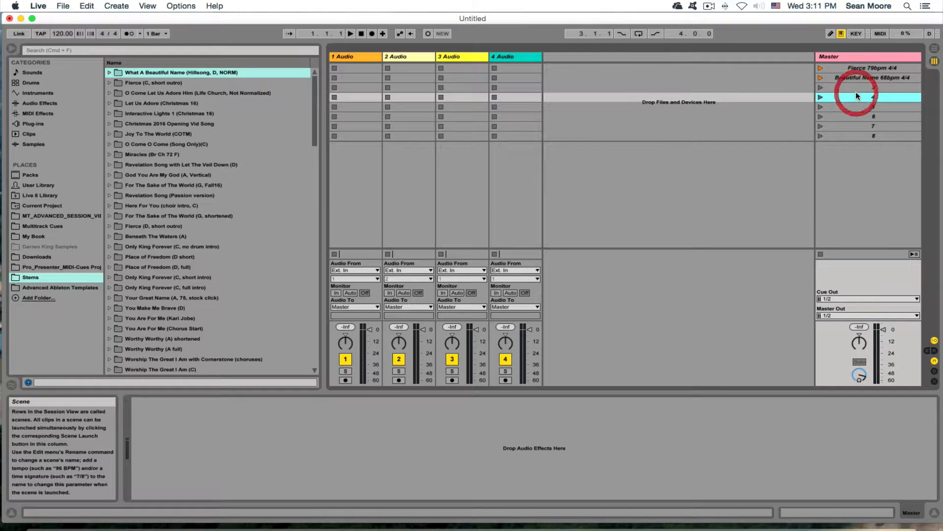
click(853, 69)
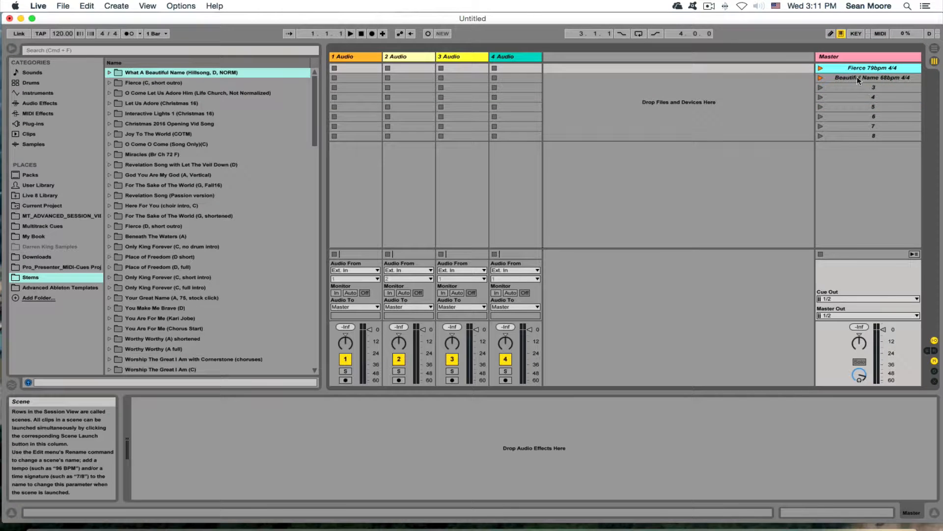
right_click(855, 70)
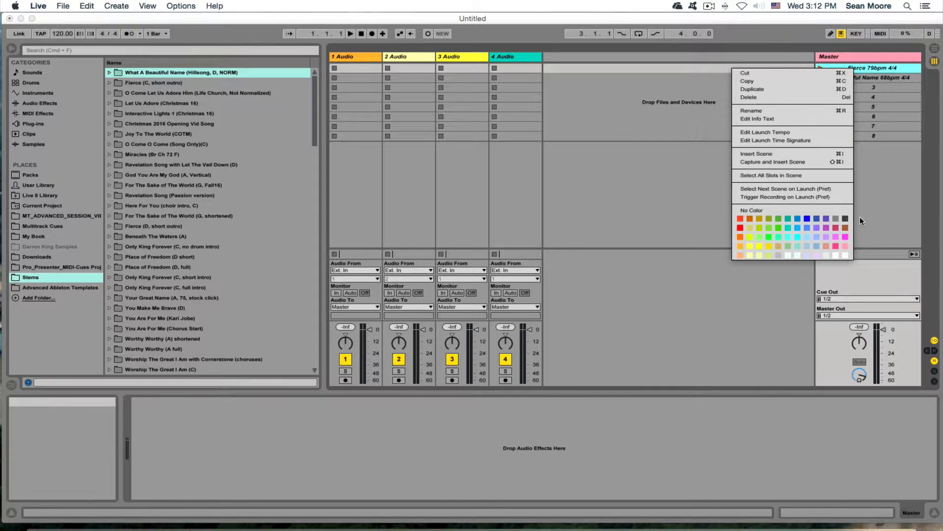
Step: Colour the Fierce 79bpm 4/4 scene cyan and compare it with the other scenes
click(790, 237)
click(863, 97)
click(857, 77)
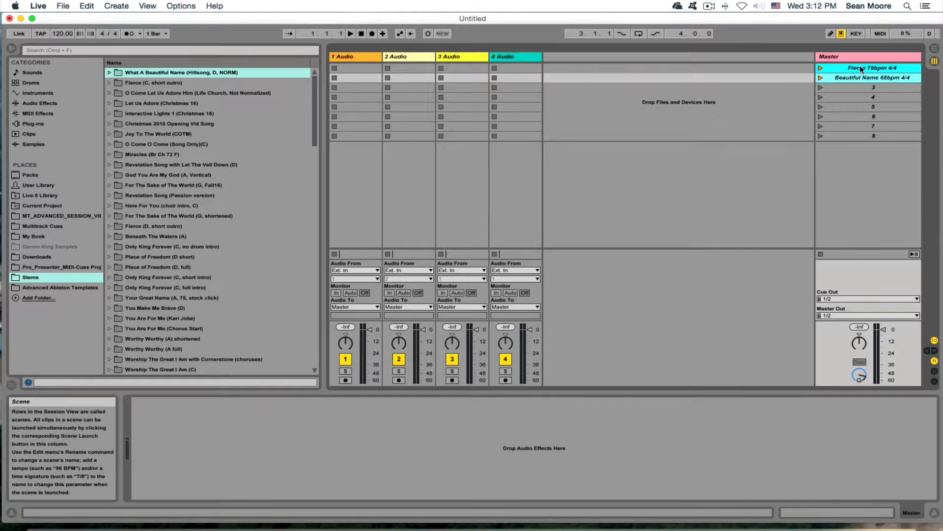
click(858, 68)
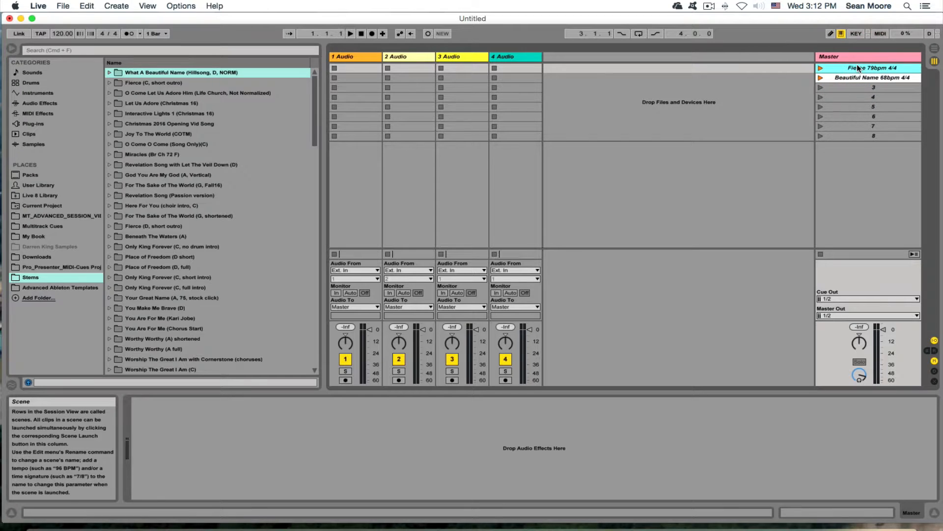
Step: Revisit the Fierce scene's options without changes, then expand the Fierce stems folder
right_click(856, 67)
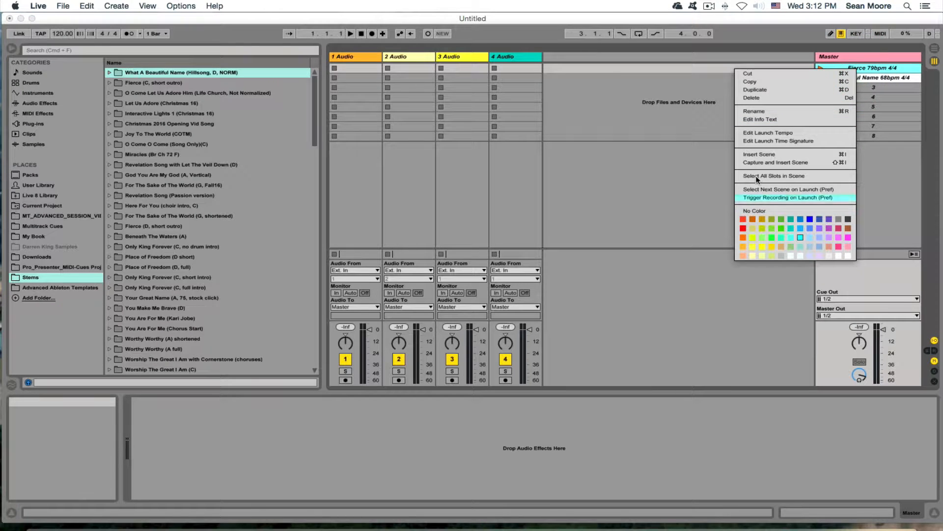
click(875, 62)
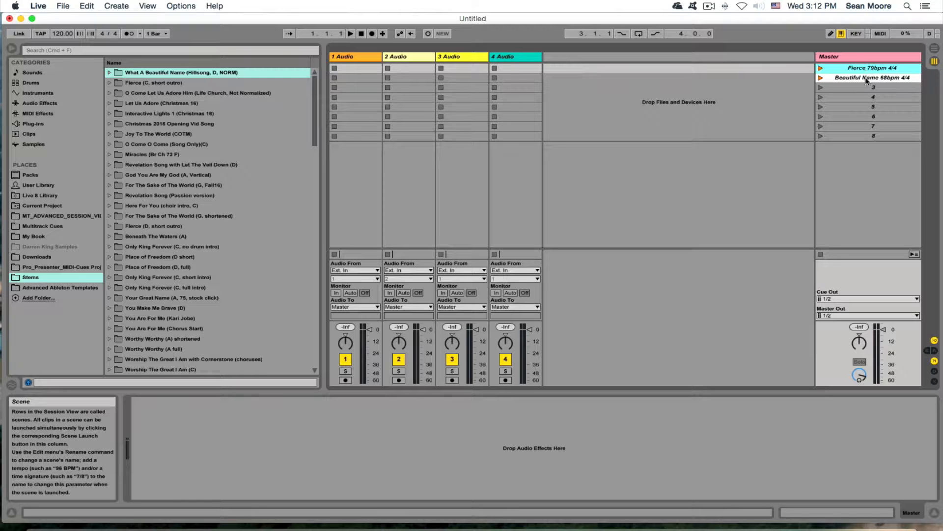
click(863, 67)
click(109, 83)
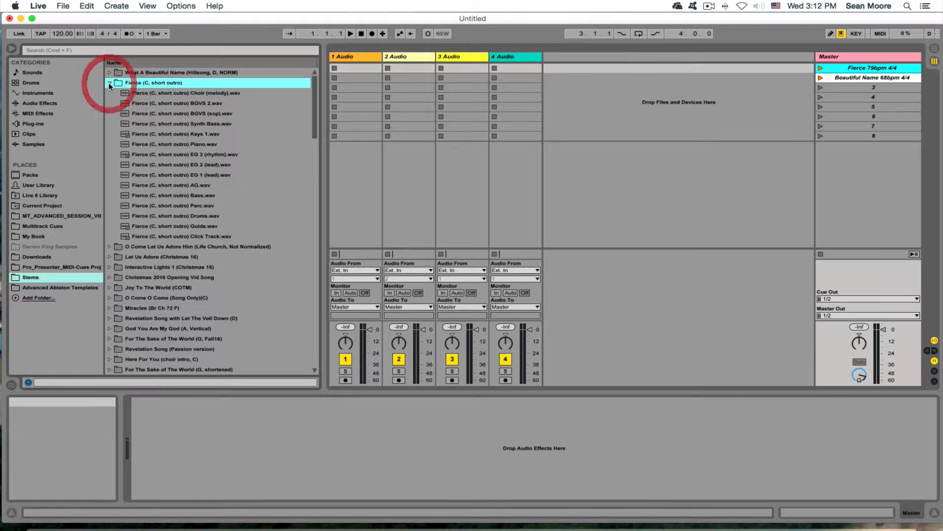
Step: Load Click Track, Guide, Keys 1 and EG 3 (rhythm) into tracks 1–4's first slots, widening track 3
drag(212, 235, 346, 67)
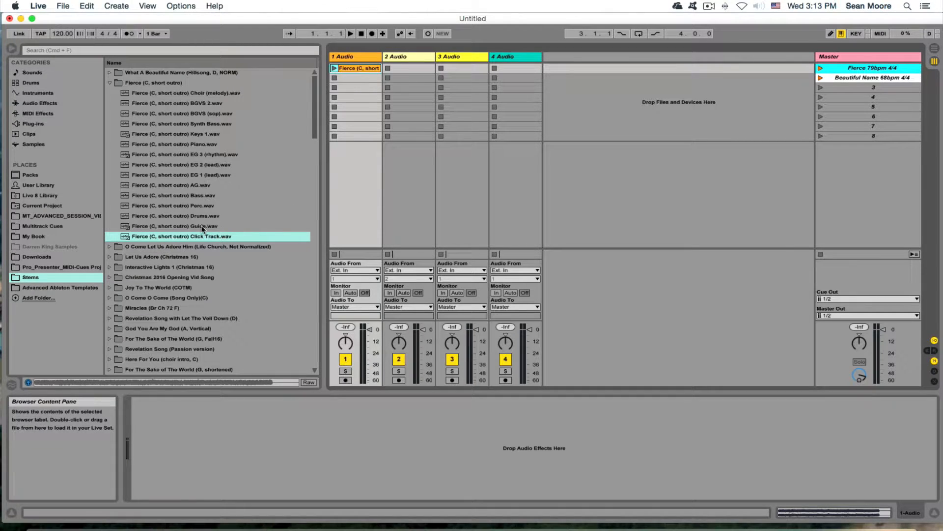
drag(201, 226, 404, 70)
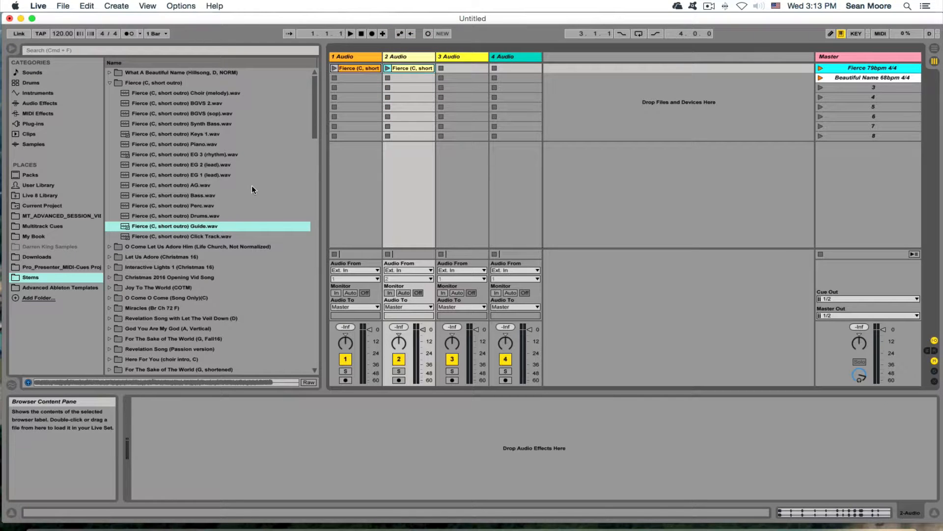
drag(183, 134, 465, 66)
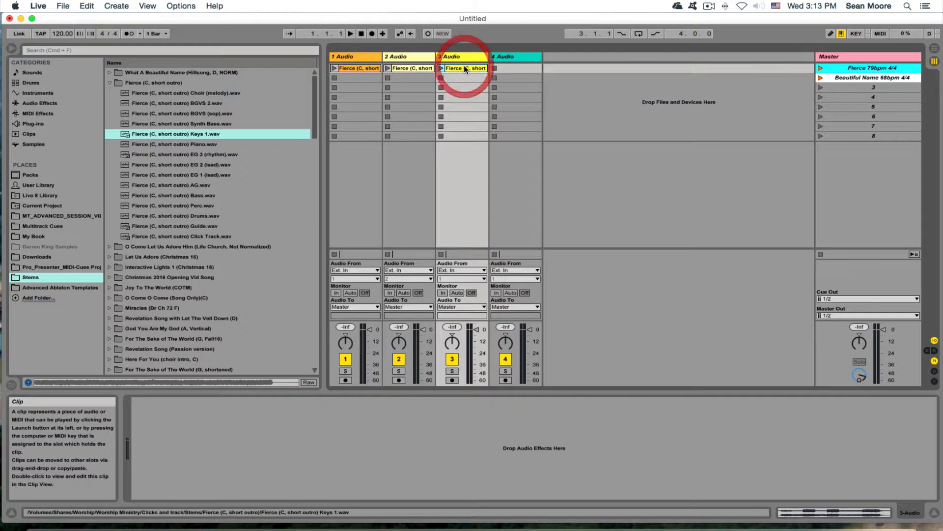
drag(204, 157, 511, 69)
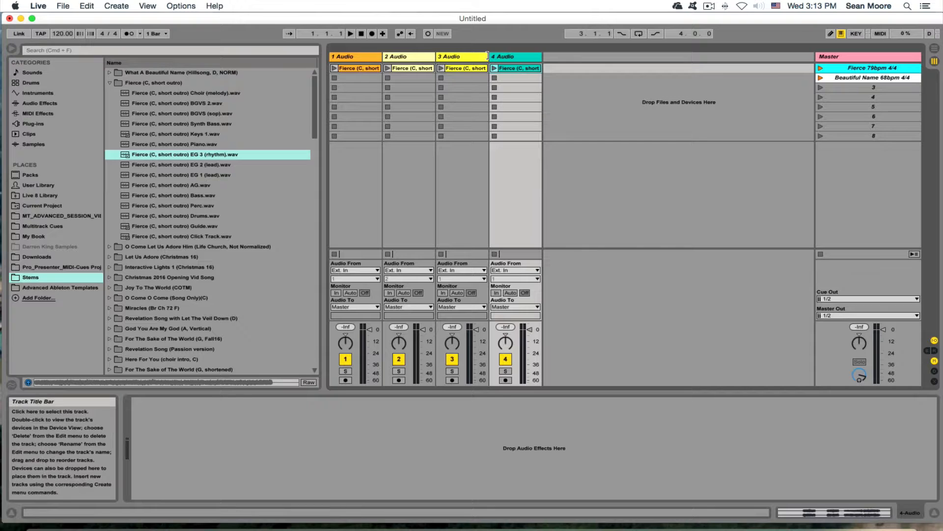
drag(487, 55, 508, 59)
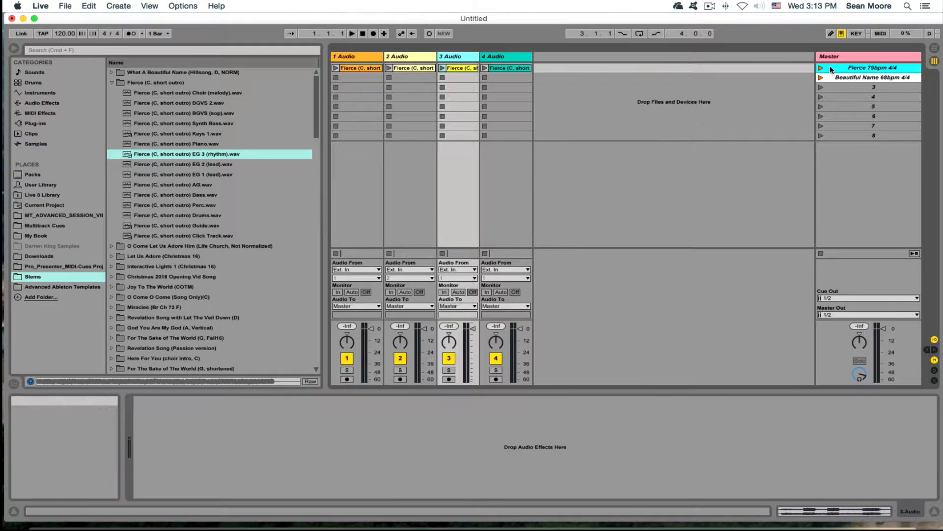
Step: Load the Beautiful Name click, Guide, Keys 1 and Strings stems into tracks 1–4's second slots
click(850, 70)
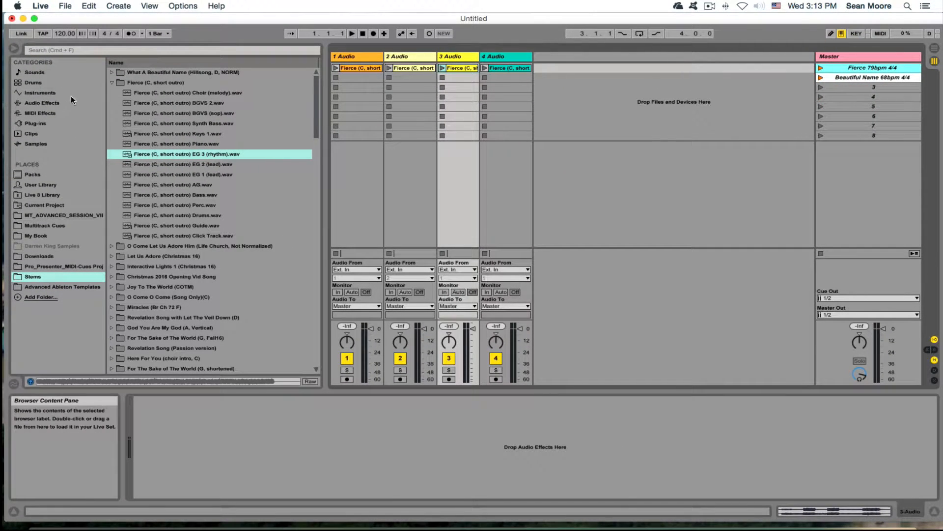
click(112, 83)
click(112, 72)
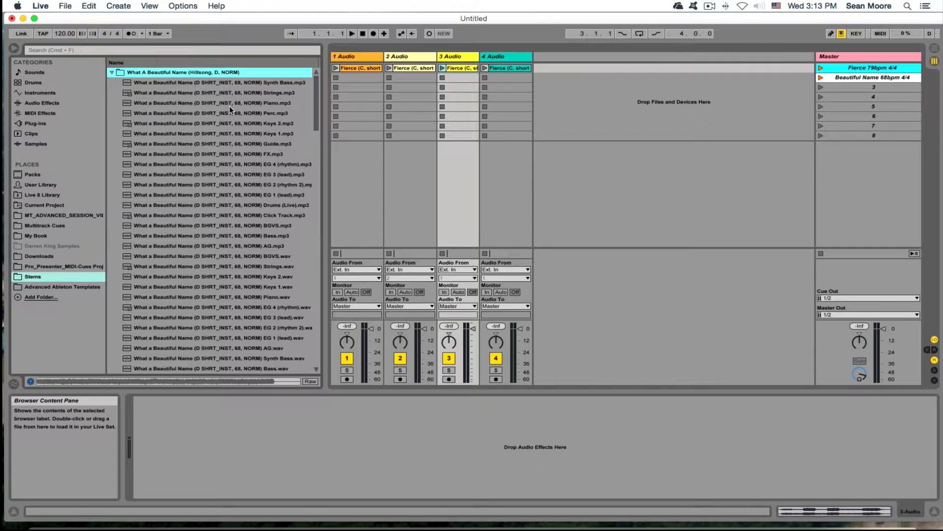
drag(261, 216, 350, 77)
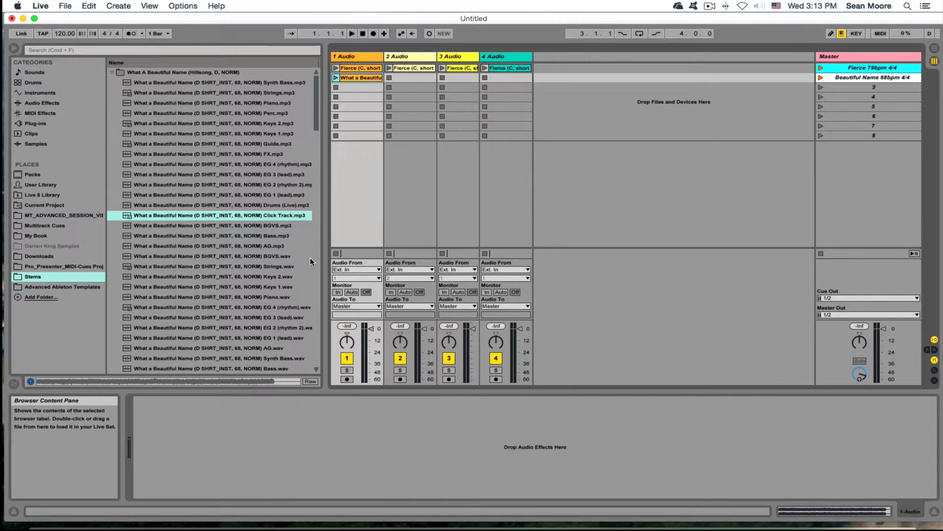
drag(273, 143, 407, 77)
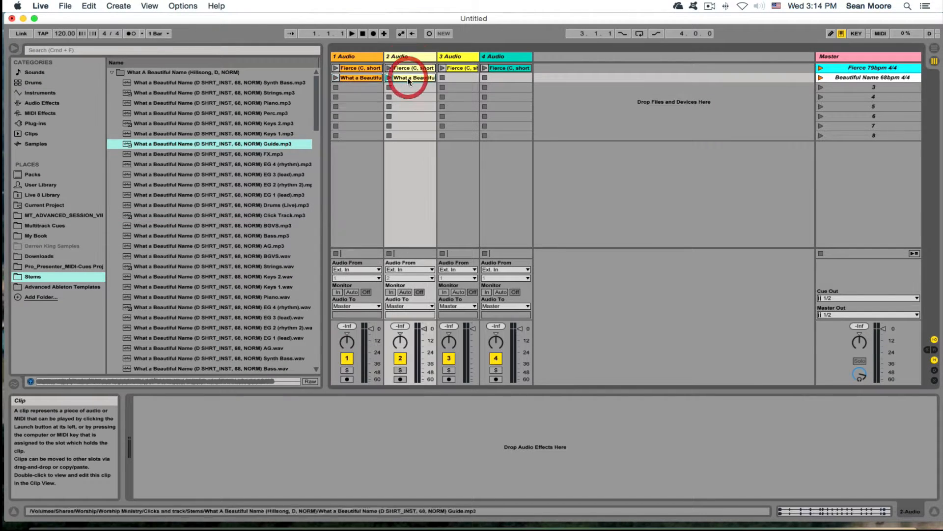
drag(273, 133, 459, 81)
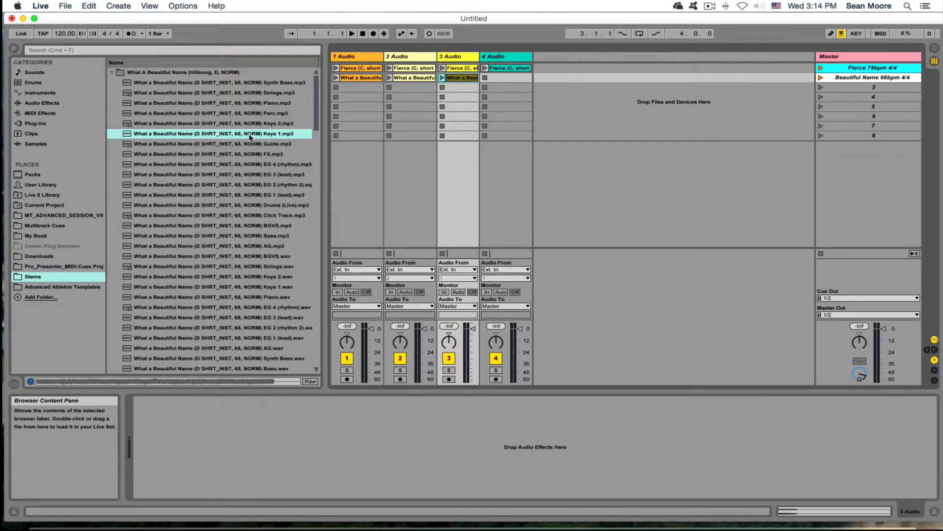
drag(269, 92, 507, 80)
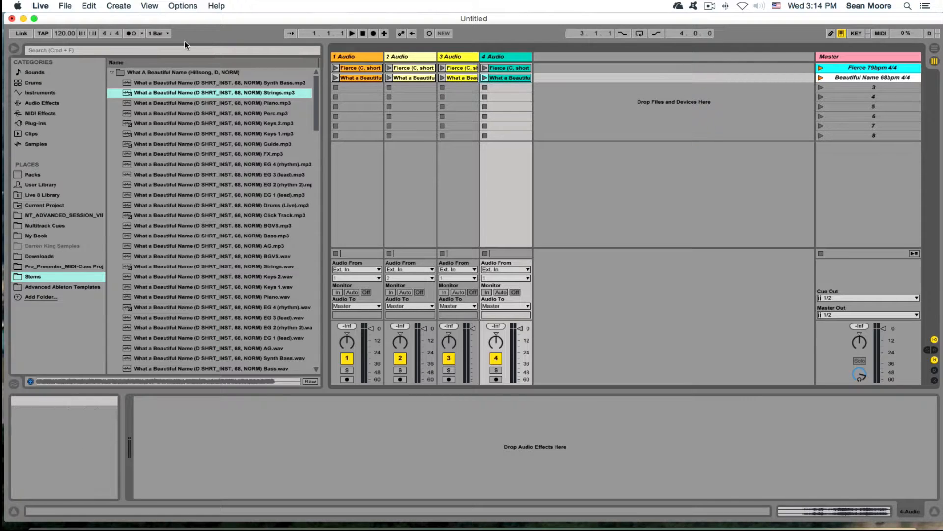
click(161, 31)
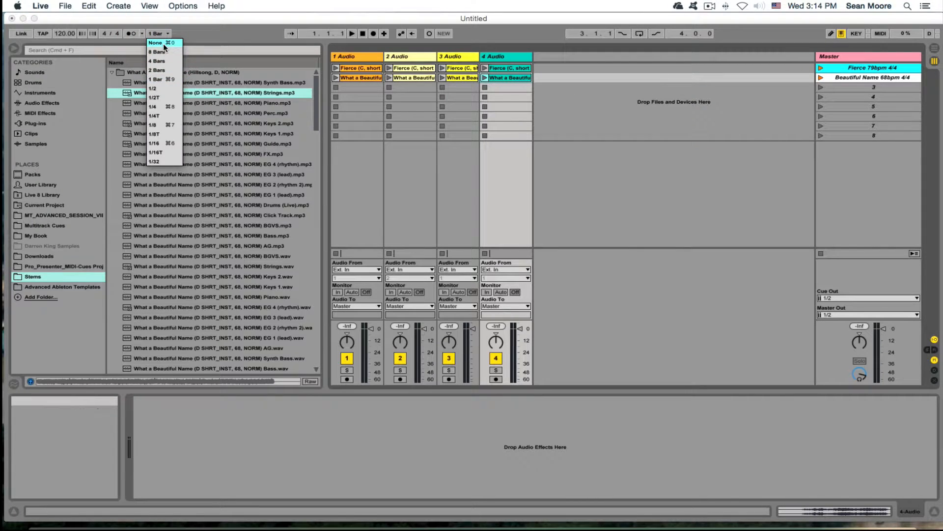
click(164, 32)
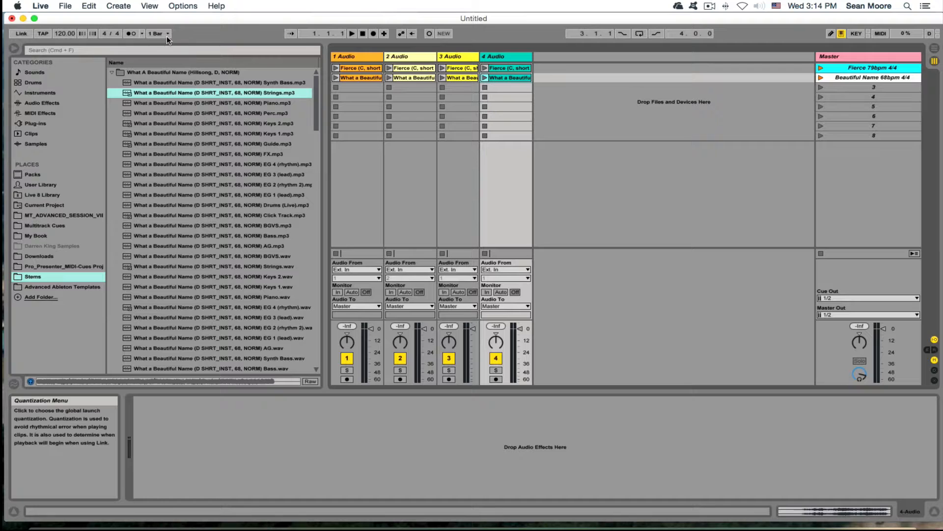
click(167, 36)
click(167, 43)
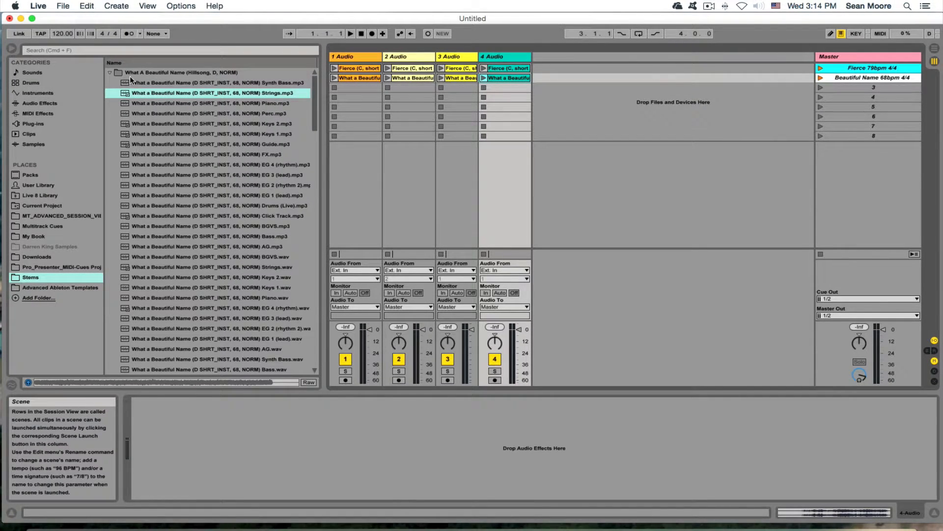
click(165, 34)
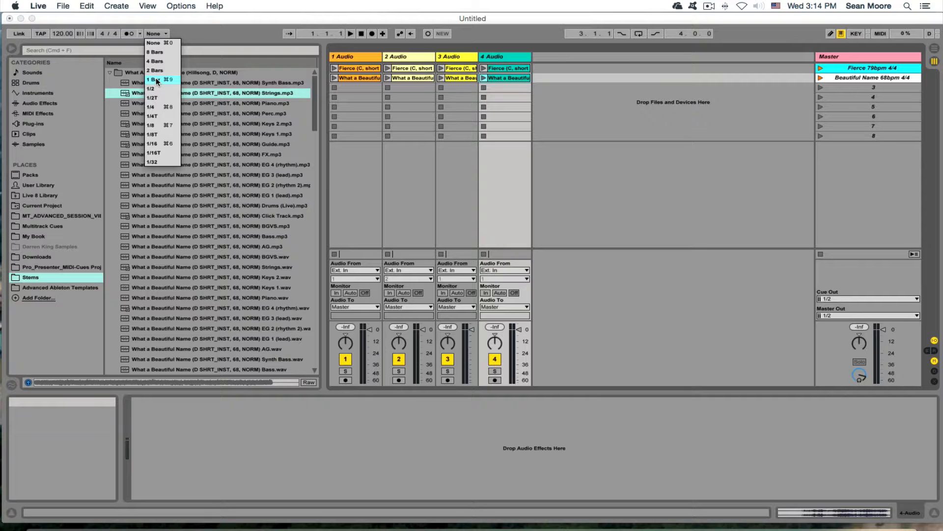
click(169, 79)
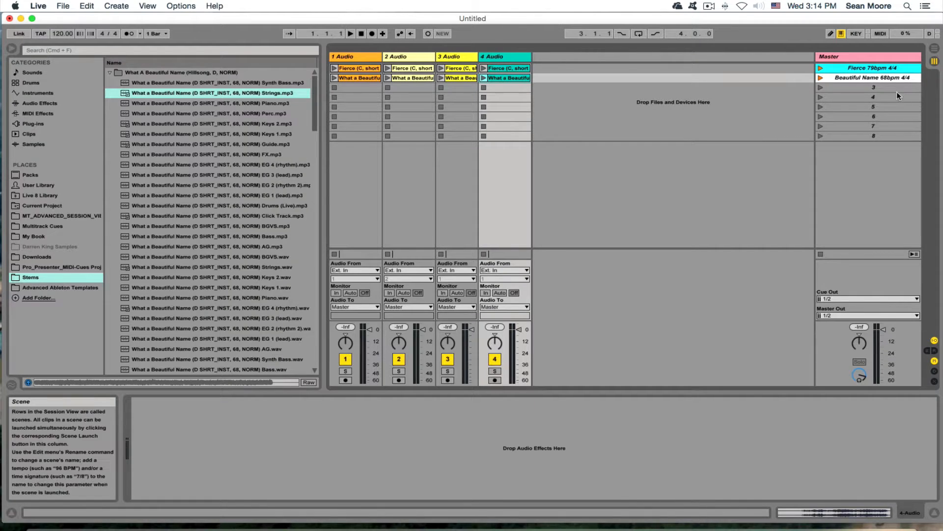
Step: Launch Fierce at 79 bpm, queue Beautiful Name for the next bar, then stop all clips
click(821, 68)
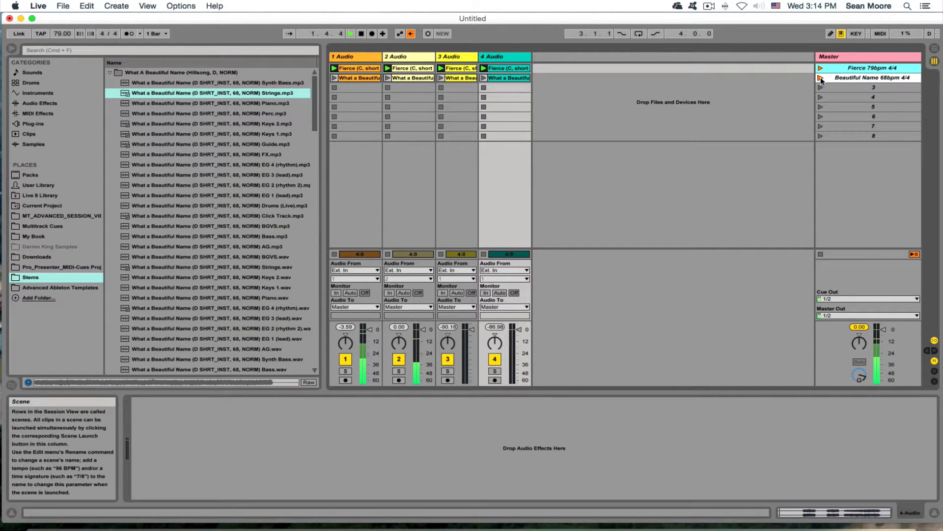
click(821, 78)
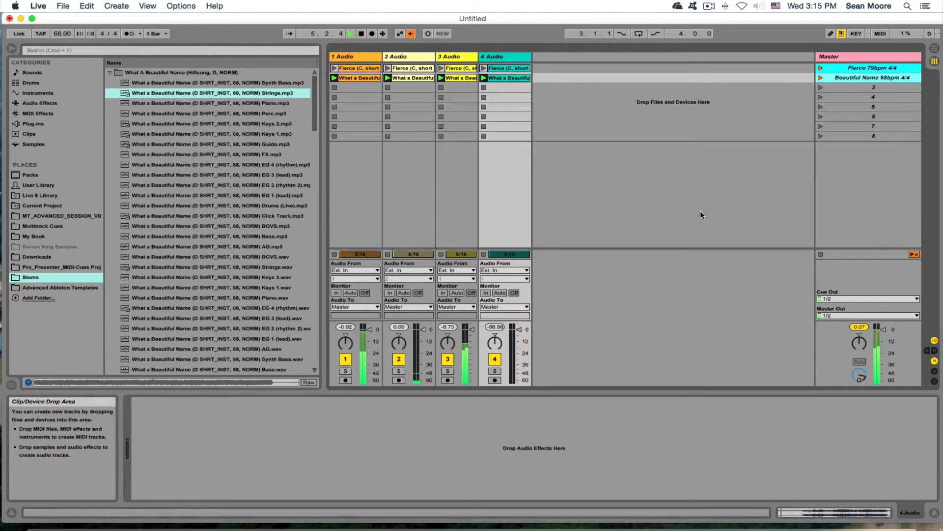
click(820, 254)
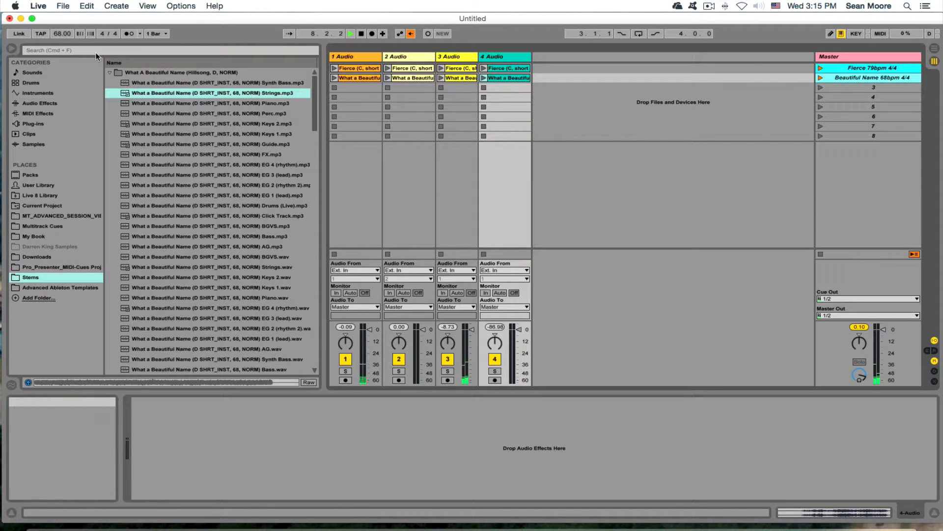
click(820, 254)
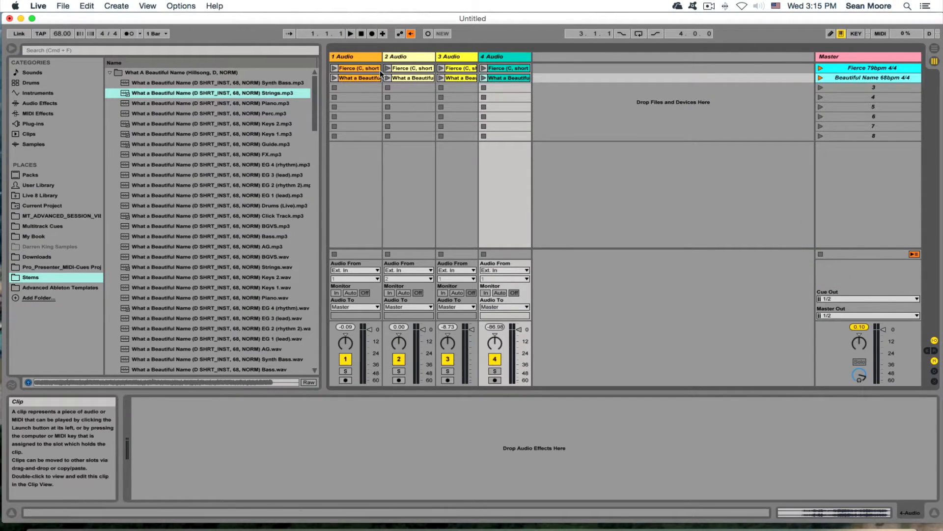
Step: Set launch quantization to None and switch instantly between Fierce and Beautiful Name twice
click(155, 33)
click(157, 48)
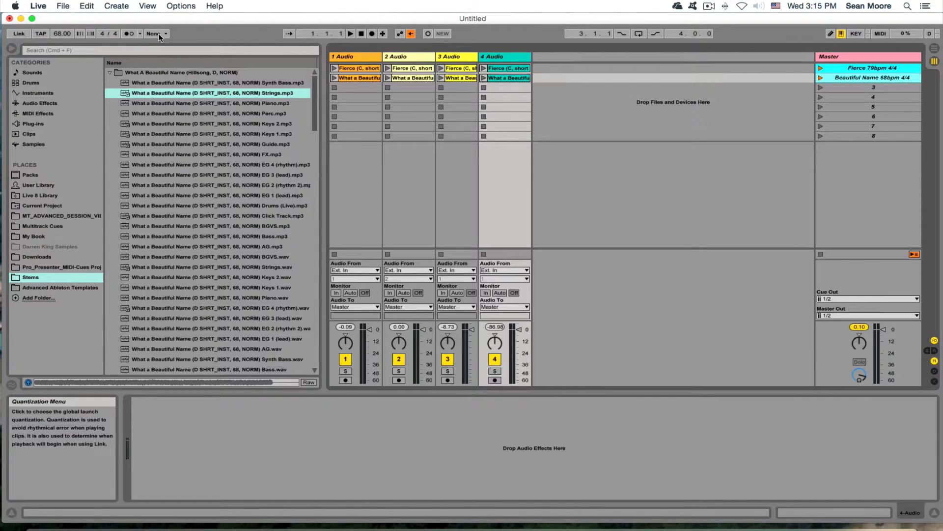
click(821, 68)
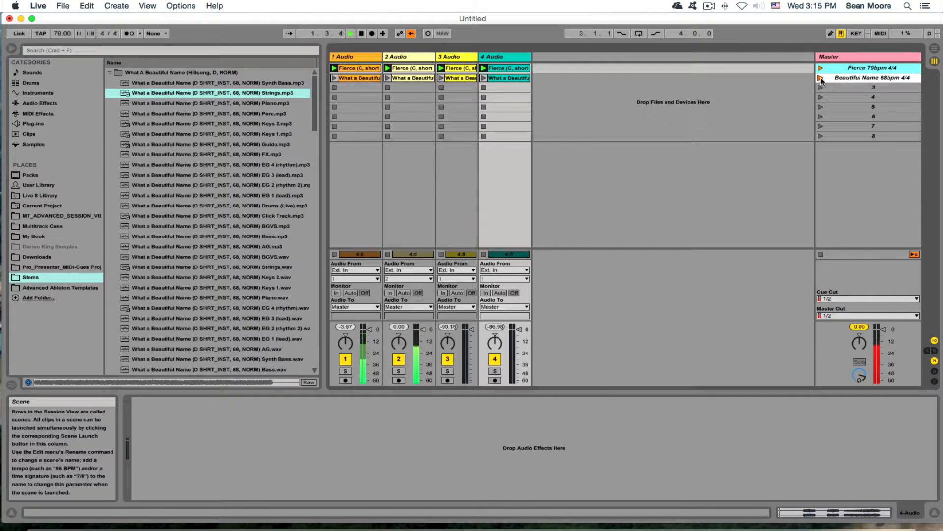
click(820, 78)
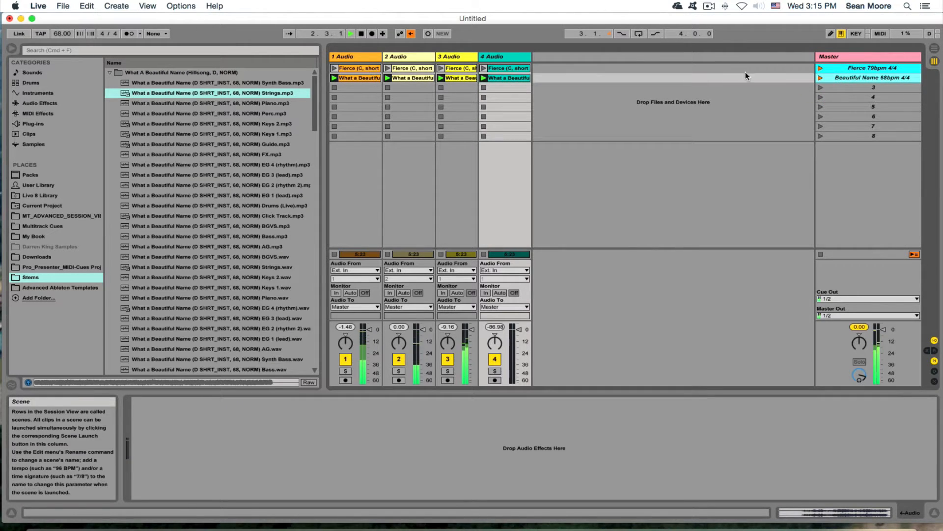
click(821, 68)
click(821, 77)
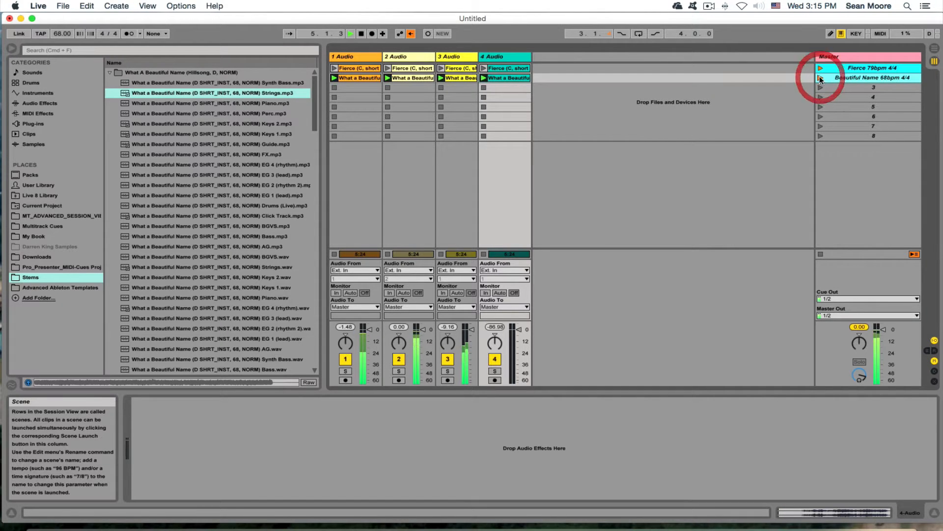
Step: Stop the transport and all clips, returning the song position to the start
click(362, 34)
click(361, 33)
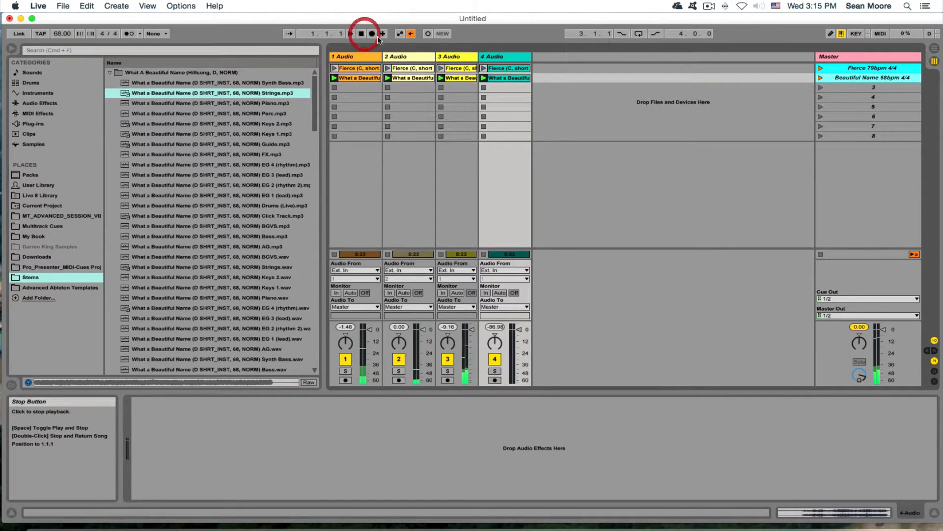
click(821, 254)
click(822, 254)
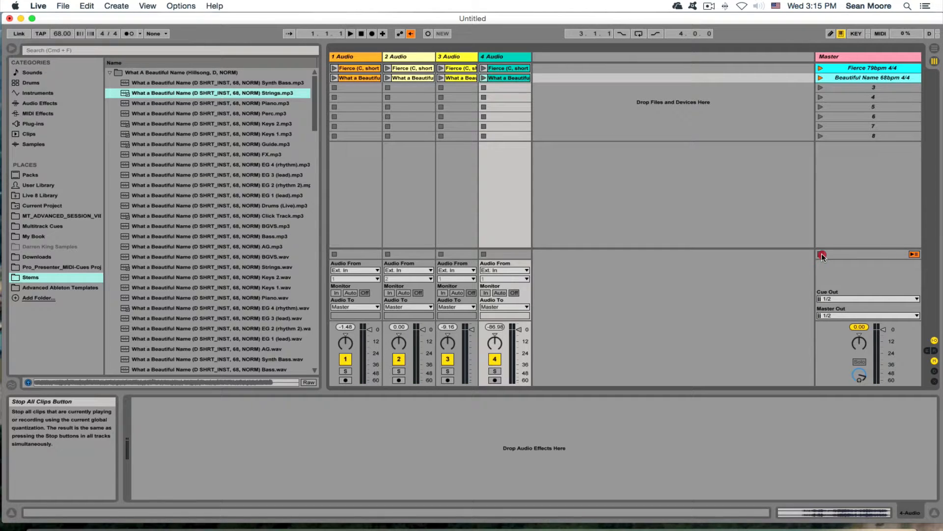
click(362, 34)
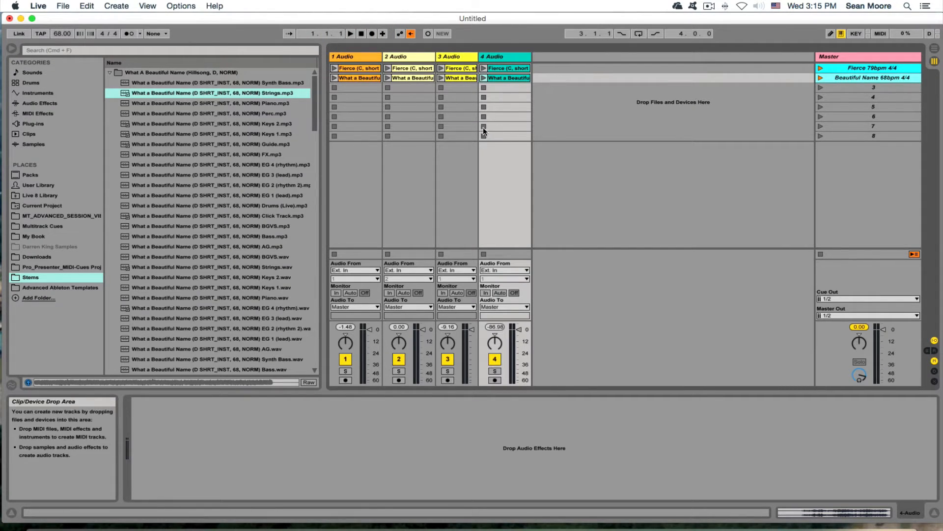
Step: Glance at Arrangement View, return to Session View, and launch Fierce at 79 bpm
click(934, 61)
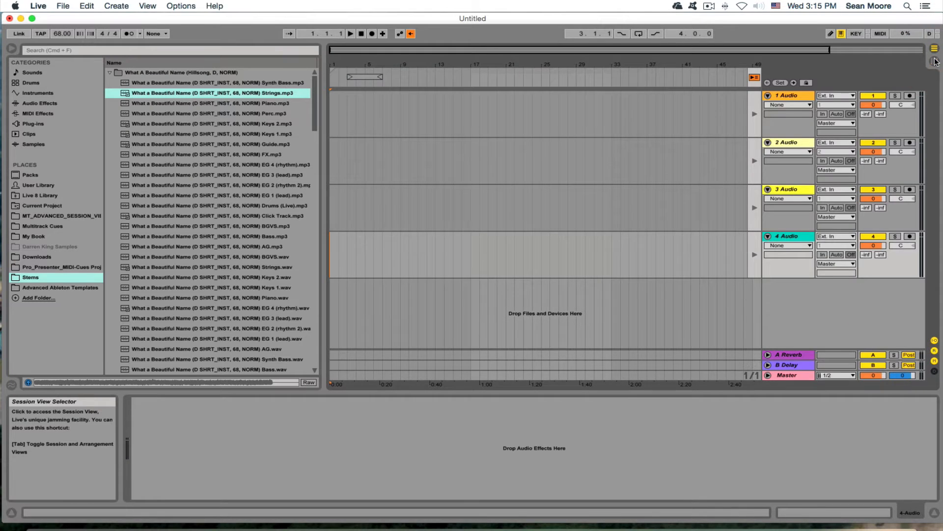
click(935, 61)
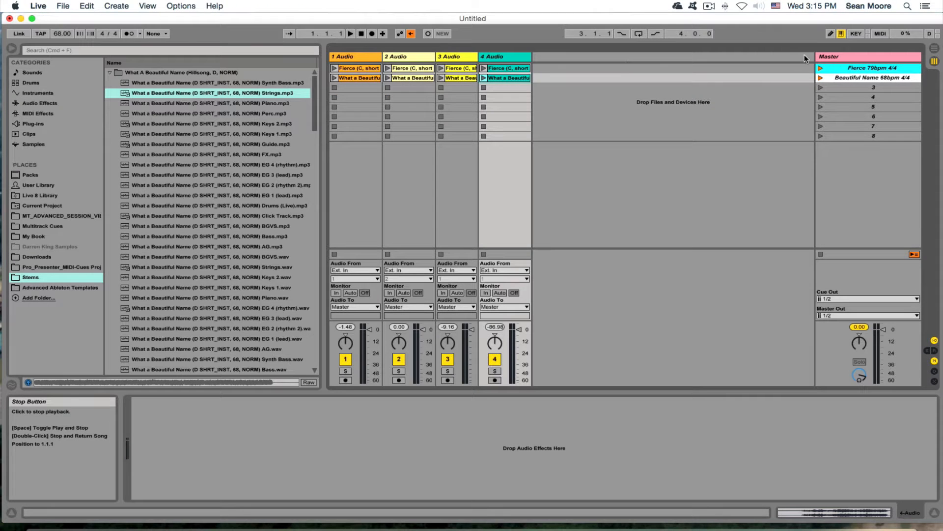
click(820, 68)
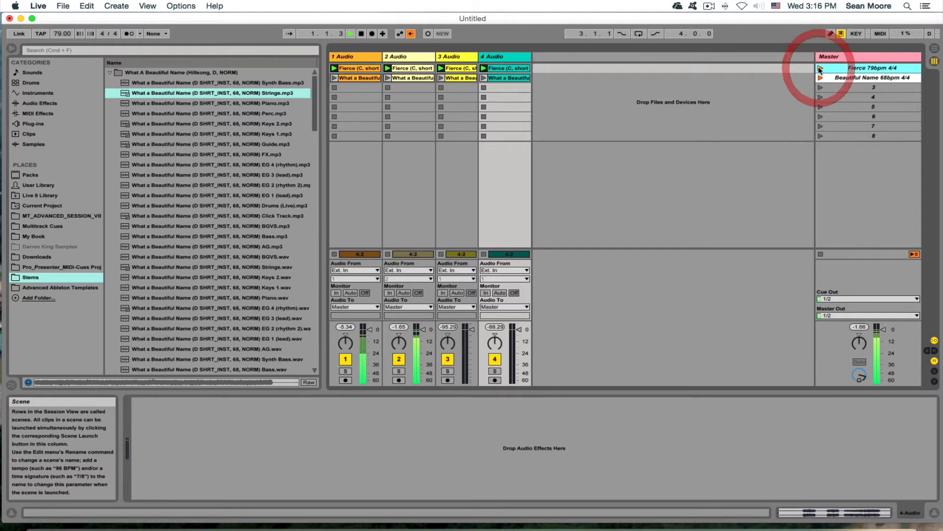
Step: Stop playback, relaunch the Fierce 79bpm 4/4 scene, then stop all its clips
click(361, 34)
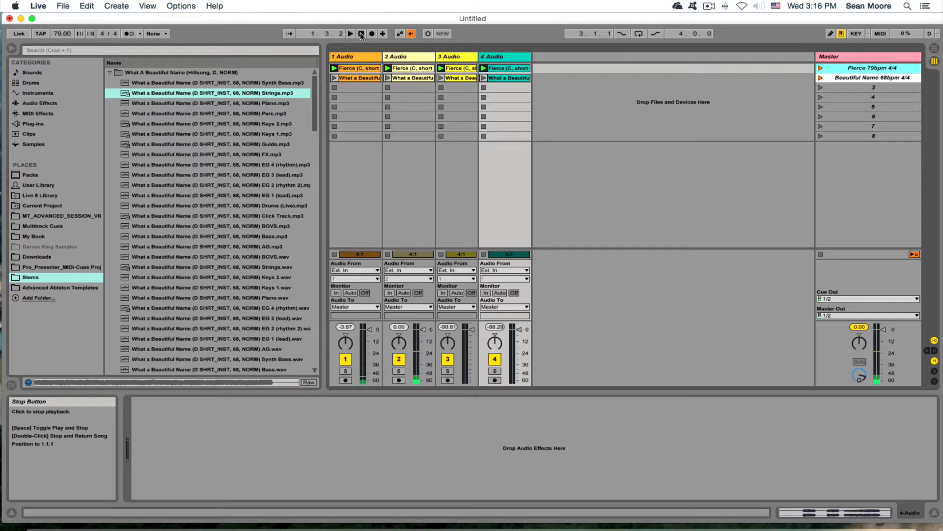
click(820, 68)
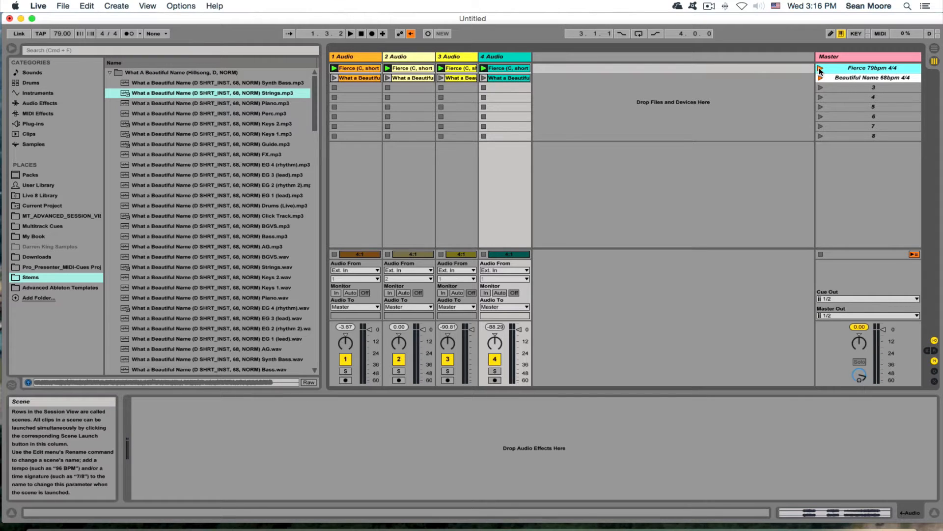
click(820, 254)
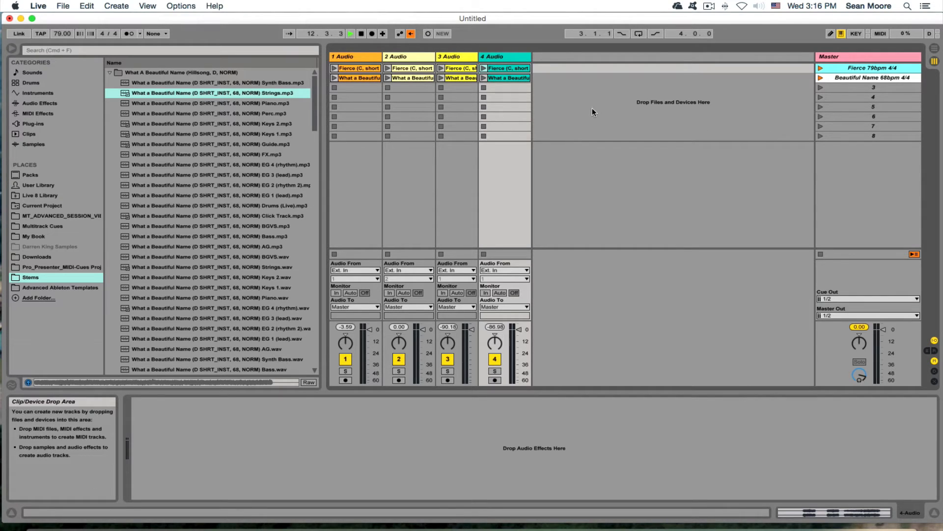
Step: Toggle to Arrangement and back to Session with Tab, then stop the transport at 1.1.1
key(Tab)
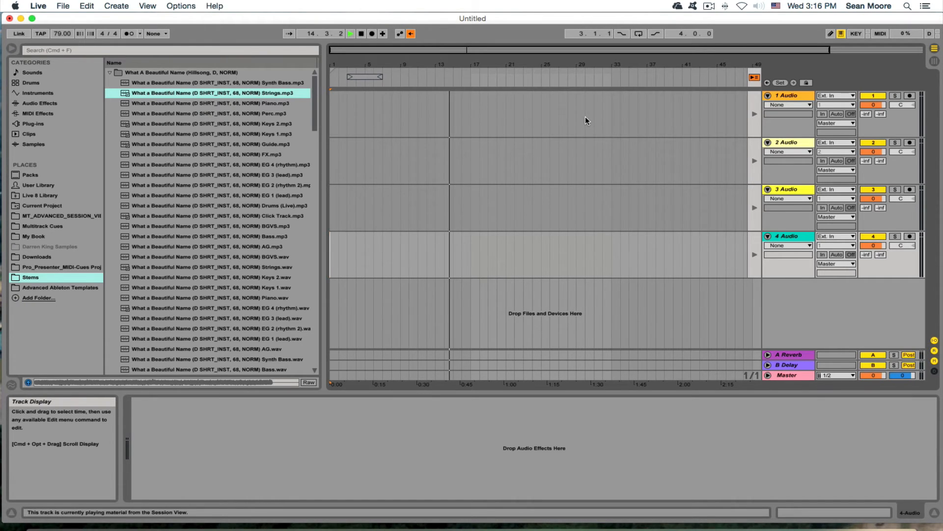
key(Tab)
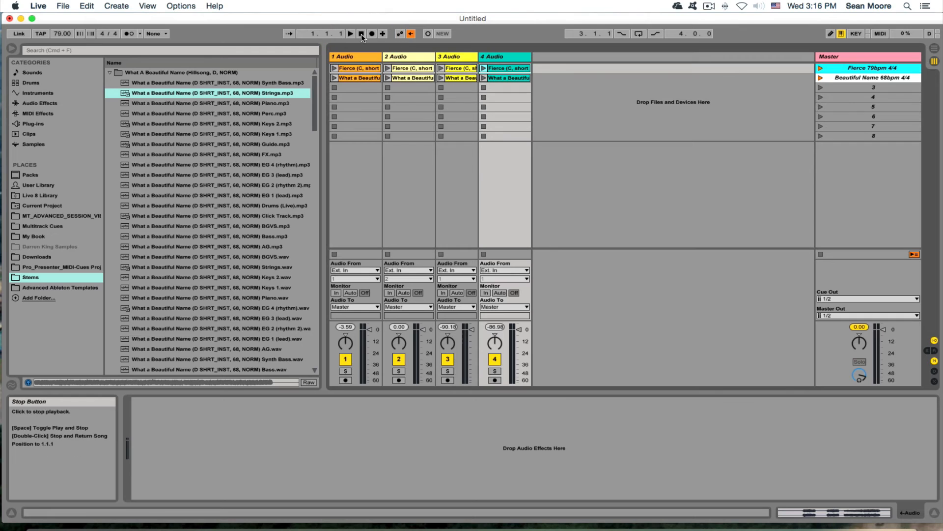
click(821, 255)
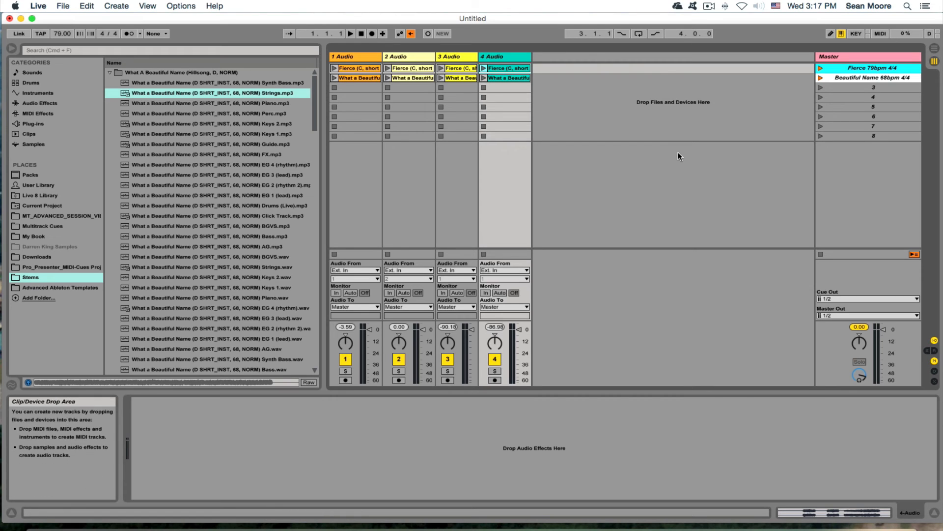
Step: Launch the Fierce scene, stop all clips, then stop the clips on tracks 4, 3 and 2 individually
click(820, 67)
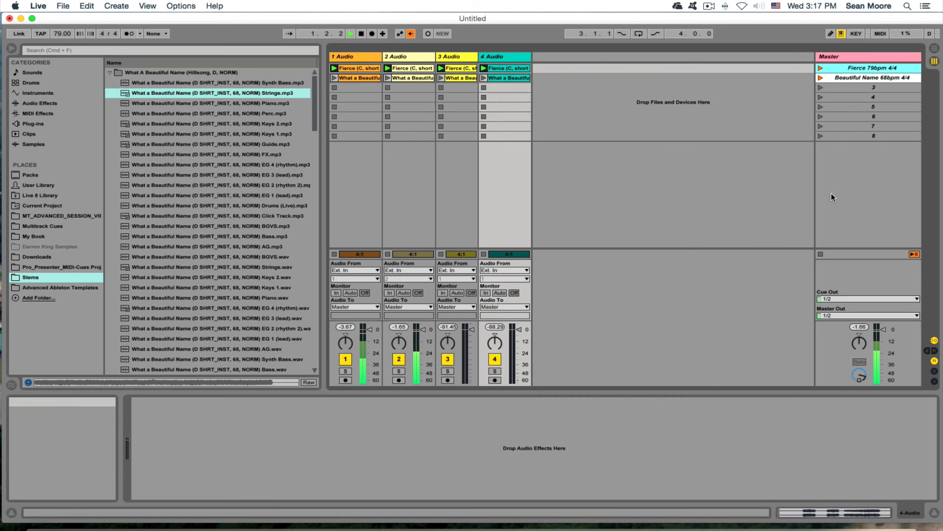
click(820, 254)
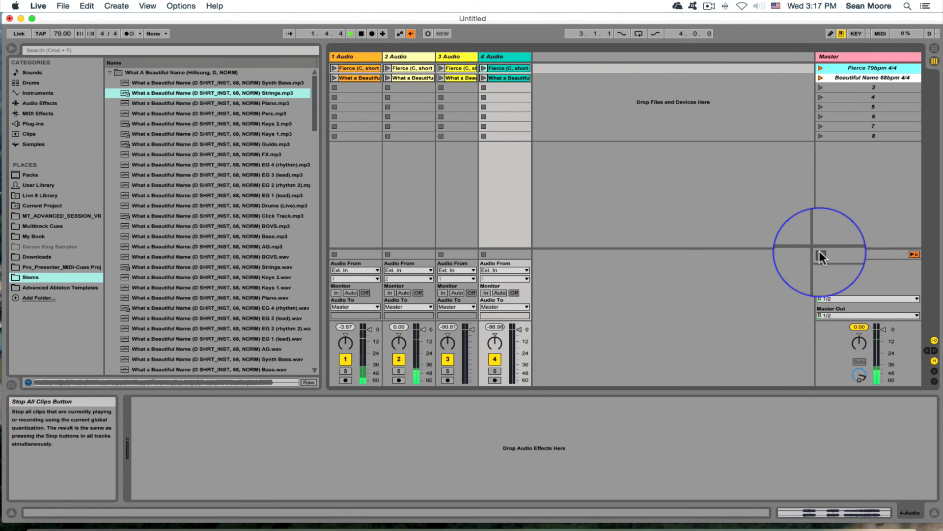
click(483, 254)
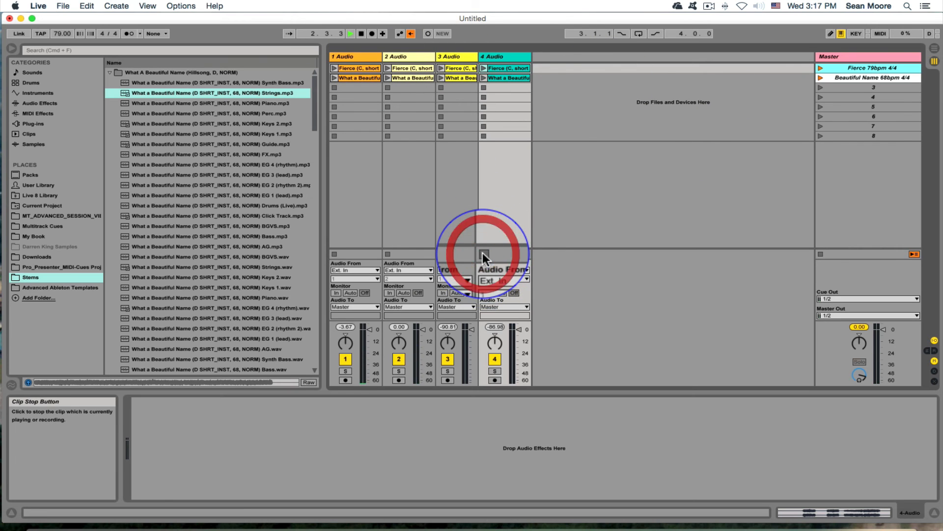
click(440, 254)
click(386, 253)
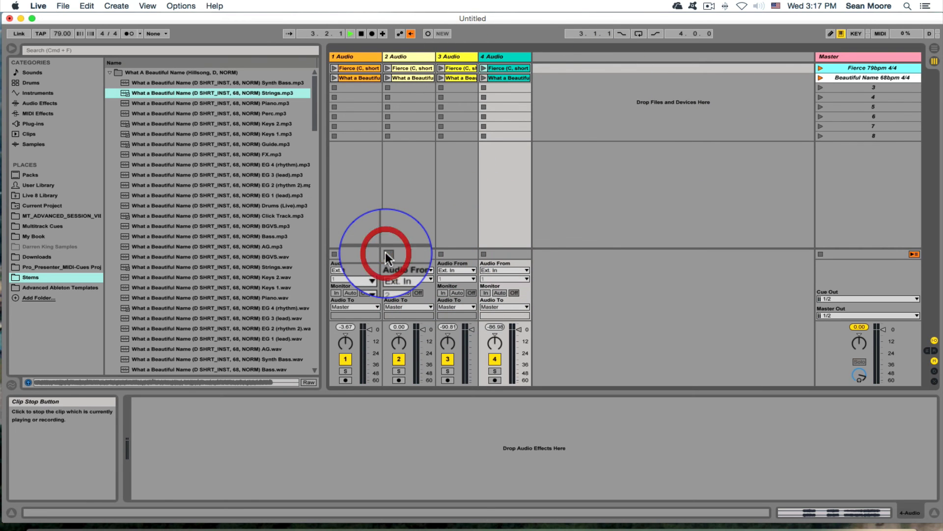